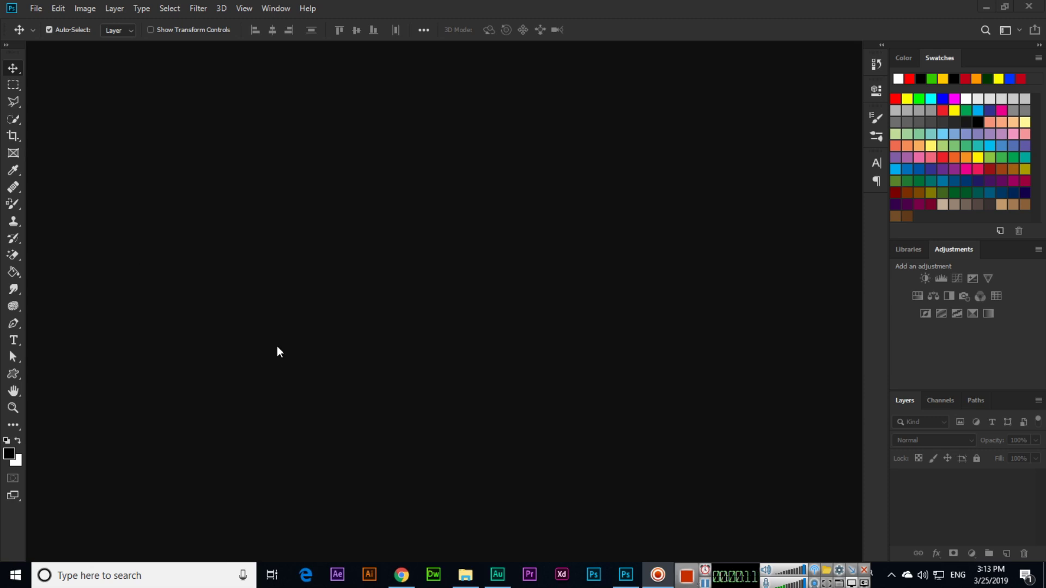
Open the red convertible photo action-asphalt-automobile-627678.jpg through File > Open.
{"action": "left_click", "coordinate": [29, 12]}
{"action": "left_click", "coordinate": [38, 30]}
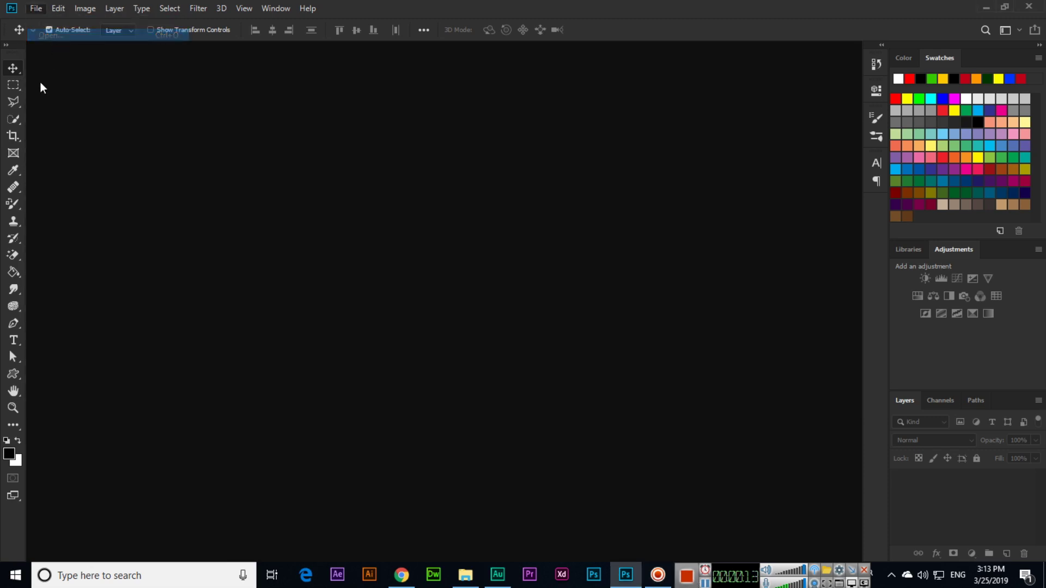
{"action": "left_click", "coordinate": [325, 117]}
{"action": "double_click", "coordinate": [325, 116]}
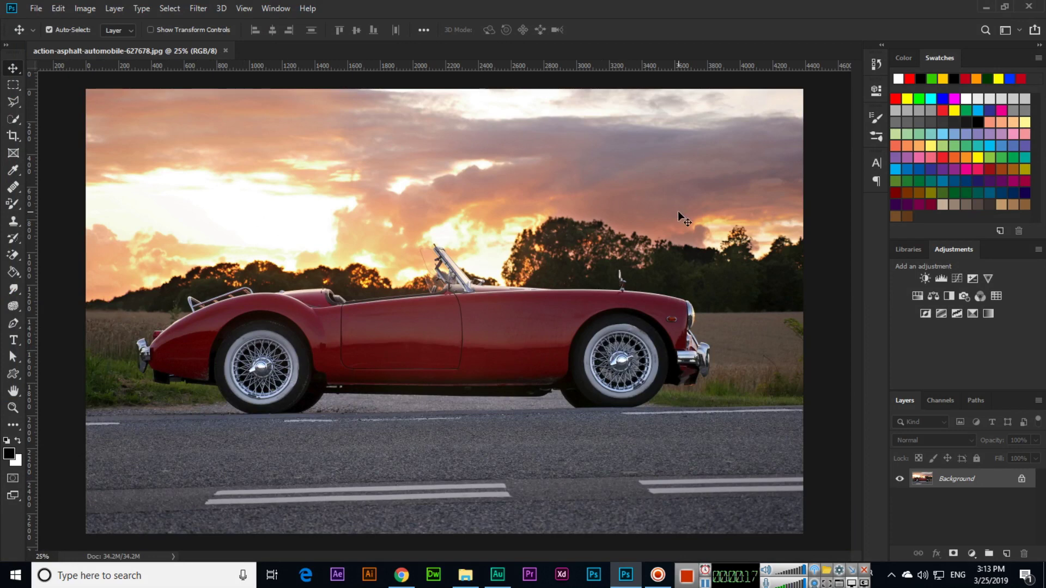
{"action": "key", "text": "ctrl+r"}
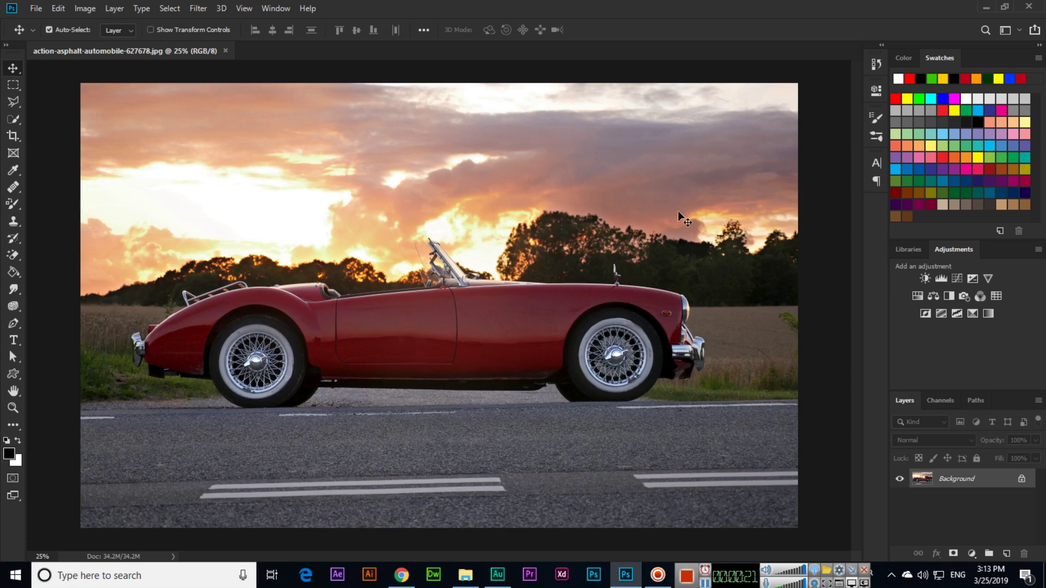
{"action": "key", "text": "ctrl"}
{"action": "key", "text": "ctrl"}
{"action": "key", "text": "ctrl+r"}
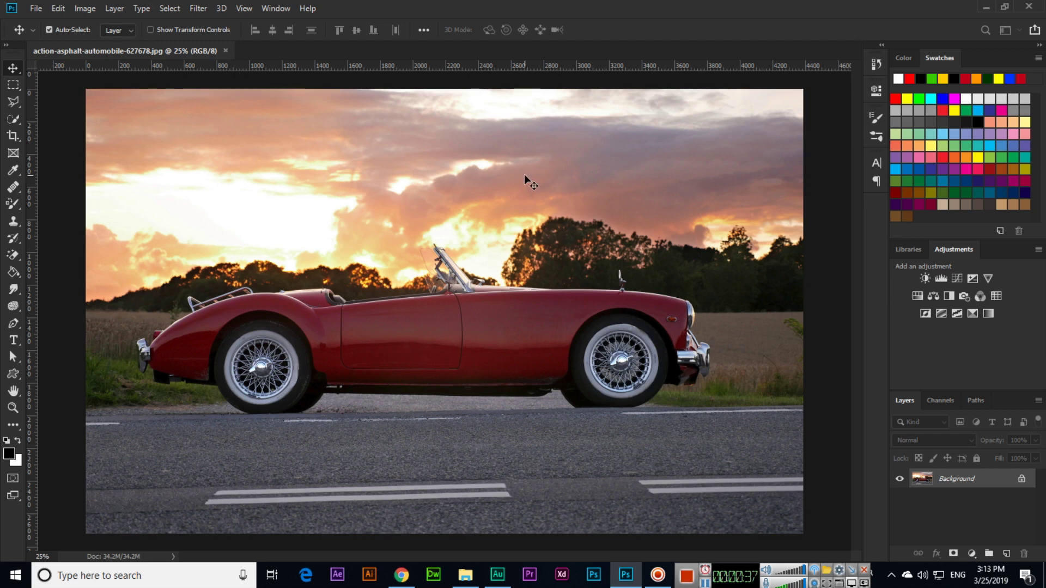
Create a blank Letter print document (8.5 × 11 in, 300 ppi) named 'My Document'.
{"action": "key", "text": "ctrl+n"}
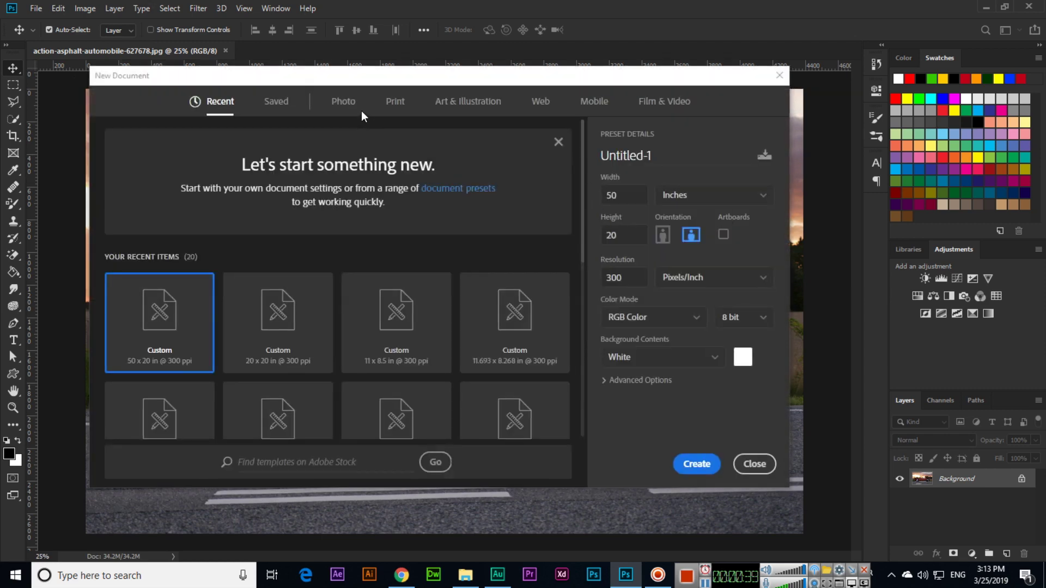
{"action": "left_click", "coordinate": [397, 102]}
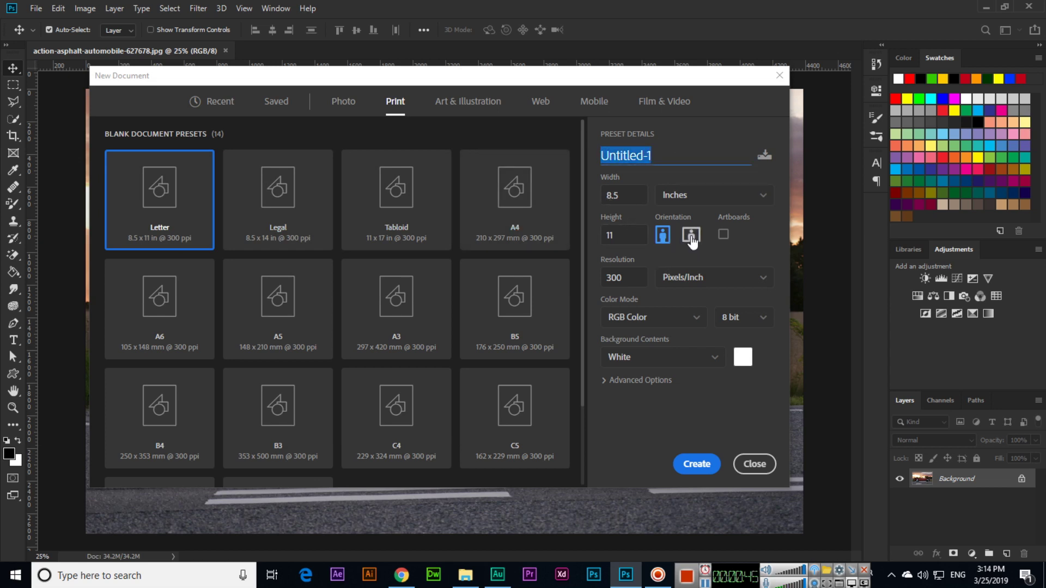
{"action": "type", "text": "My Documen"}
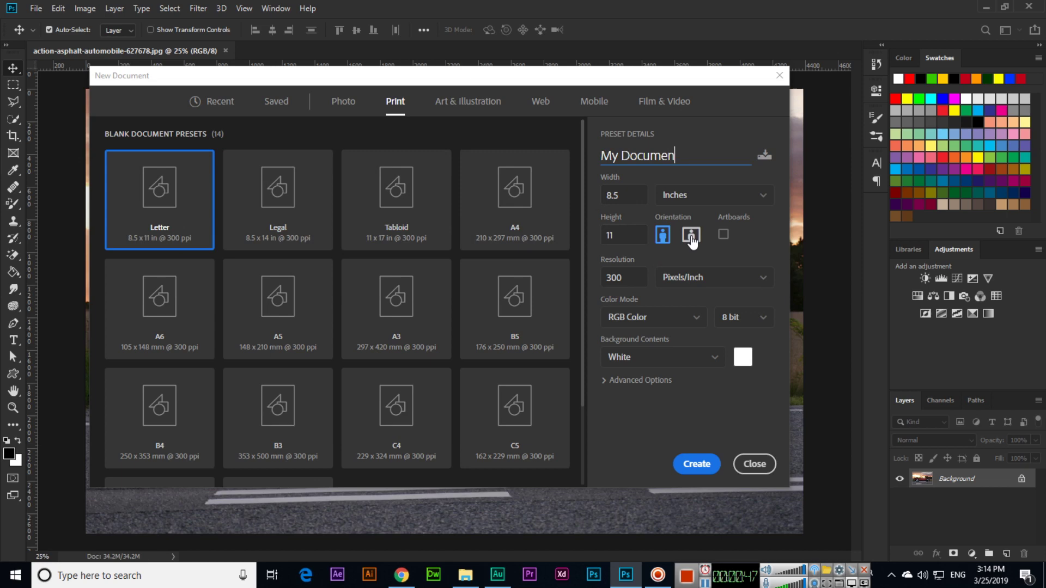
{"action": "type", "text": "t"}
{"action": "left_click", "coordinate": [697, 468]}
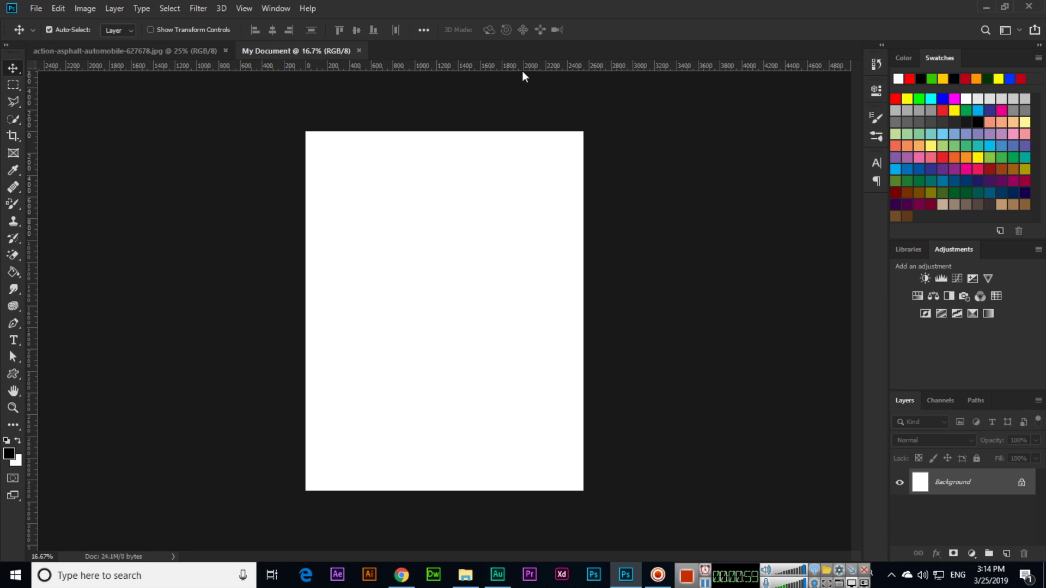
Switch the ruler units from pixels to inches, then return to the car photo document.
{"action": "right_click", "coordinate": [490, 66]}
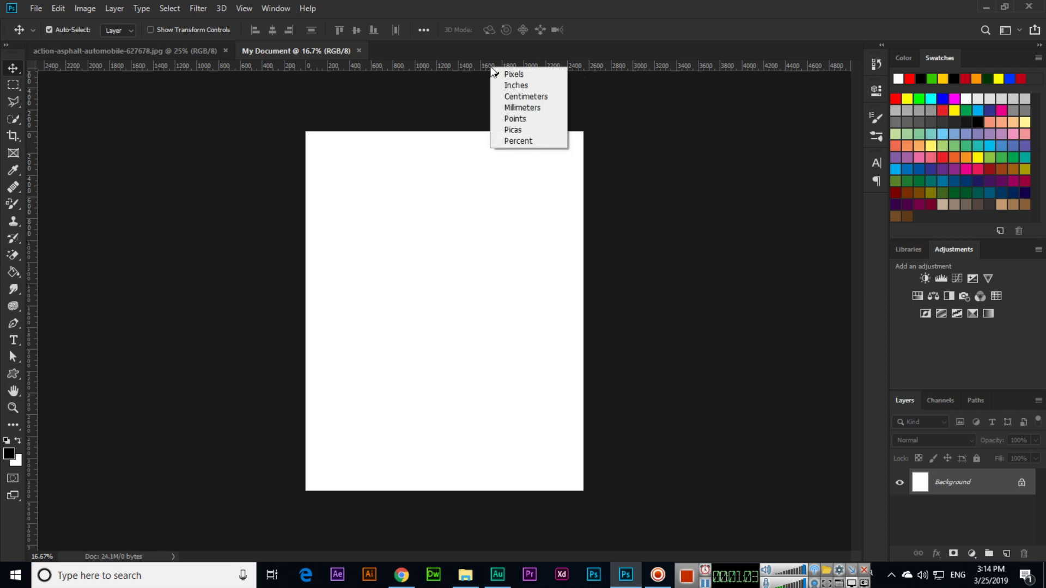
{"action": "left_click", "coordinate": [524, 85]}
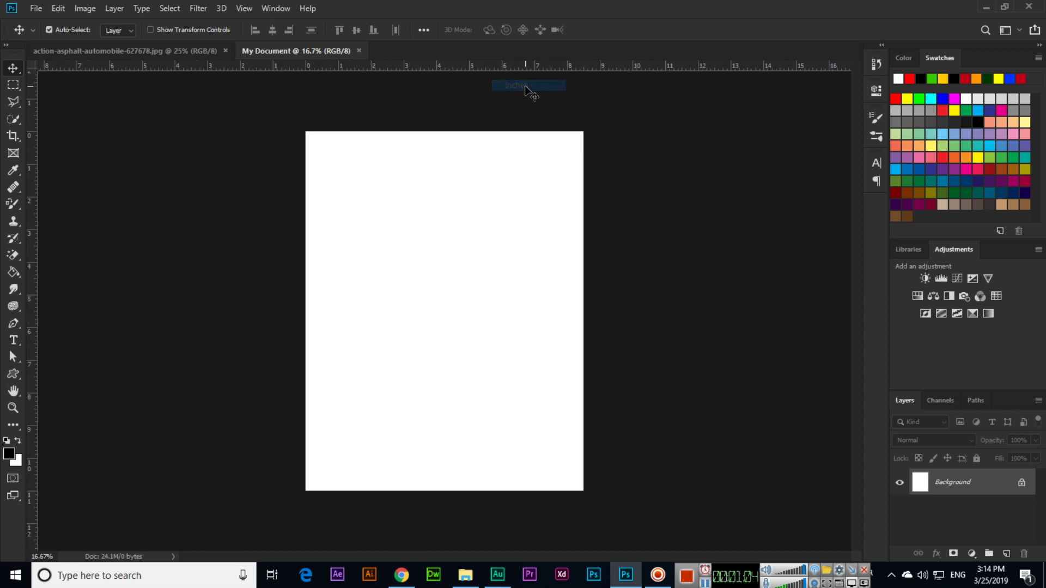
{"action": "right_click", "coordinate": [451, 67]}
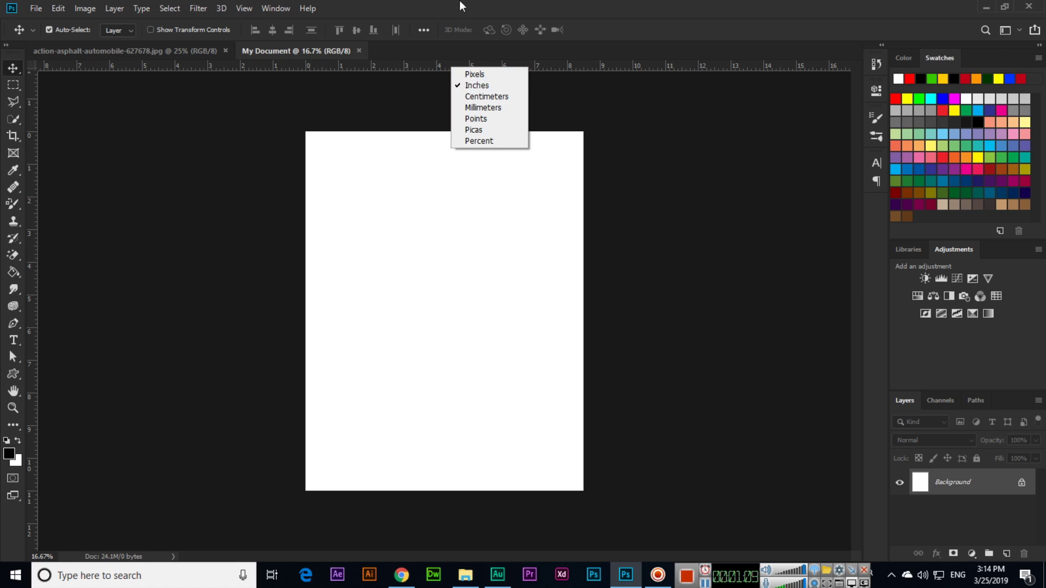
{"action": "key", "text": "Escape"}
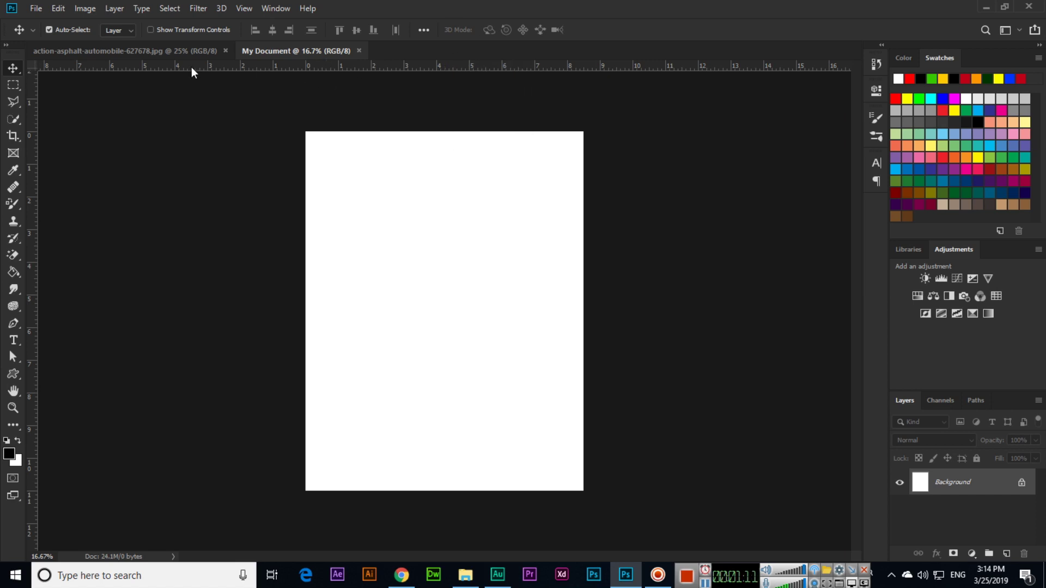
{"action": "left_click", "coordinate": [207, 50]}
{"action": "key", "text": "ctrl"}
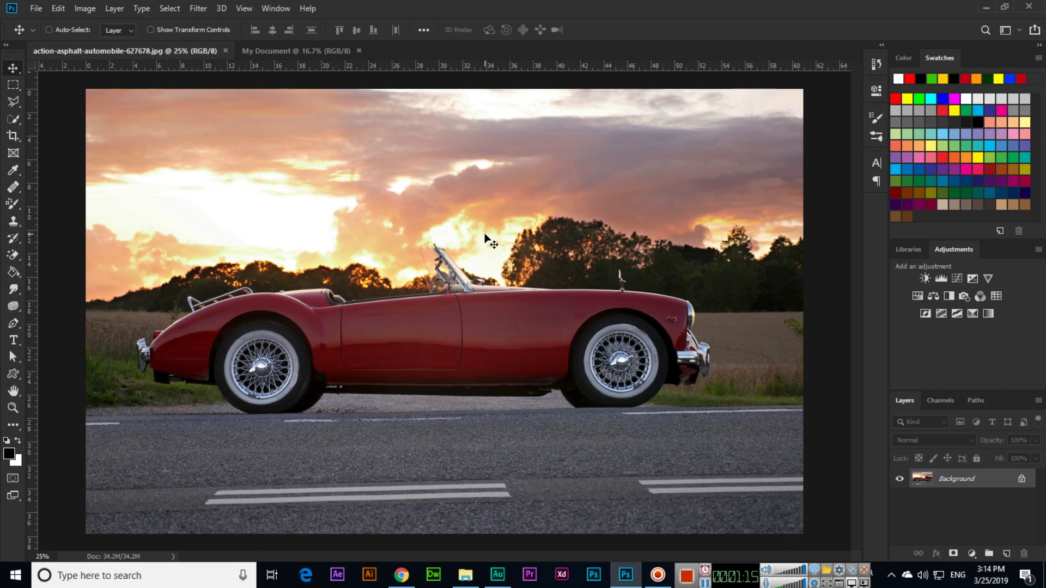
{"action": "key", "text": "ctrl+minus"}
{"action": "key", "text": "ctrl+minus"}
{"action": "key", "text": "ctrl+minus"}
{"action": "key", "text": "ctrl+minus"}
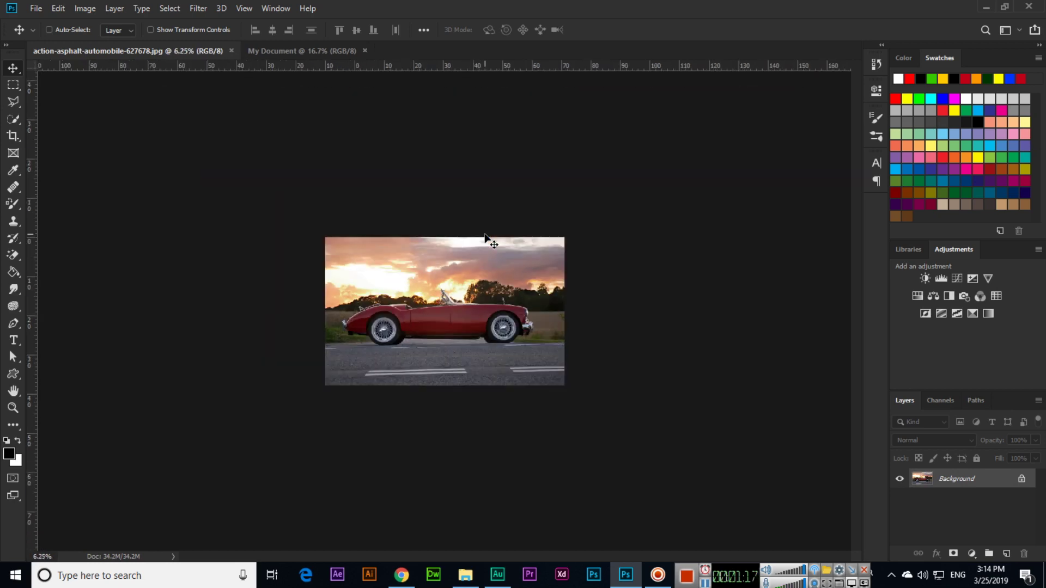
{"action": "key", "text": "ctrl+plus"}
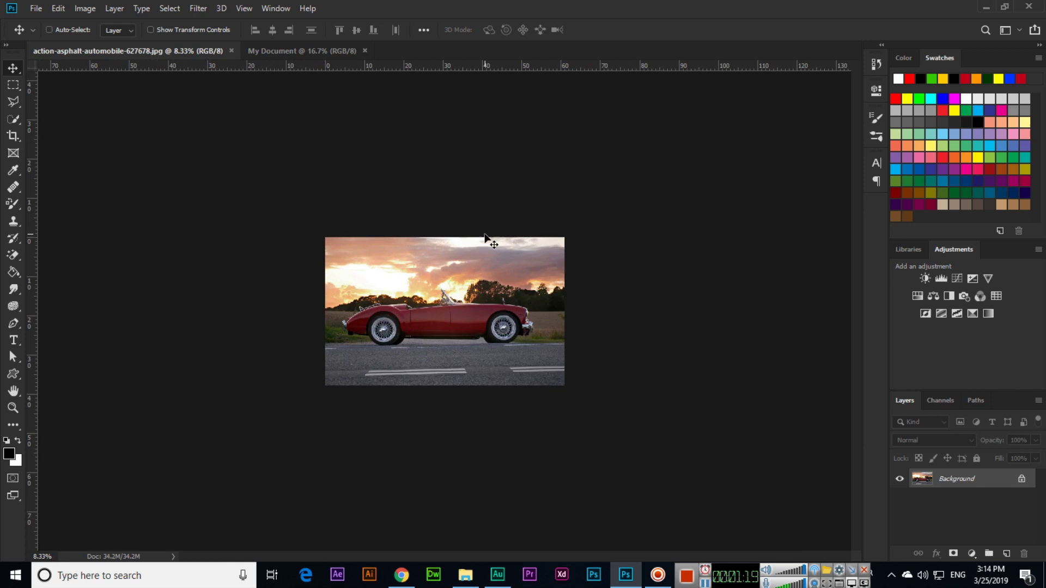
{"action": "key", "text": "ctrl+plus"}
{"action": "key", "text": "ctrl+plus"}
{"action": "key", "text": "ctrl+plus"}
{"action": "key", "text": "ctrl+minus"}
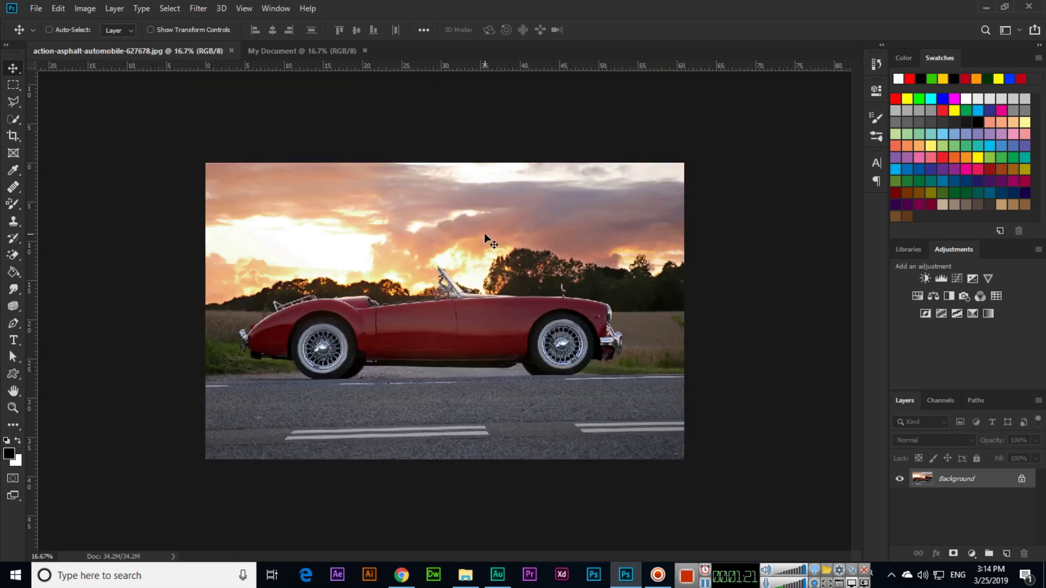
{"action": "key", "text": "ctrl+minus"}
{"action": "key", "text": "ctrl+minus"}
{"action": "key", "text": "ctrl+minus"}
{"action": "key", "text": "ctrl+minus"}
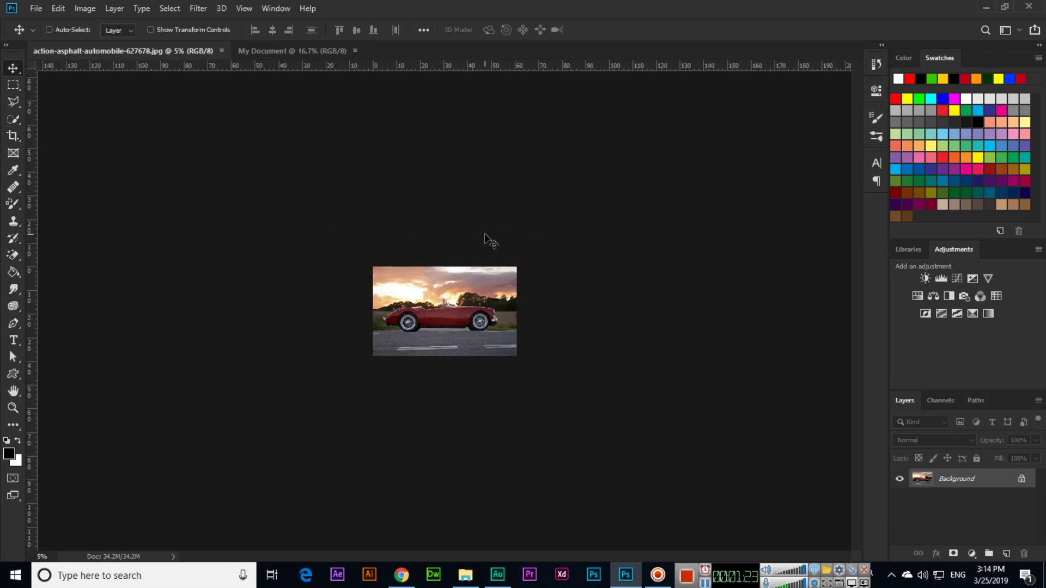
{"action": "key", "text": "ctrl+minus"}
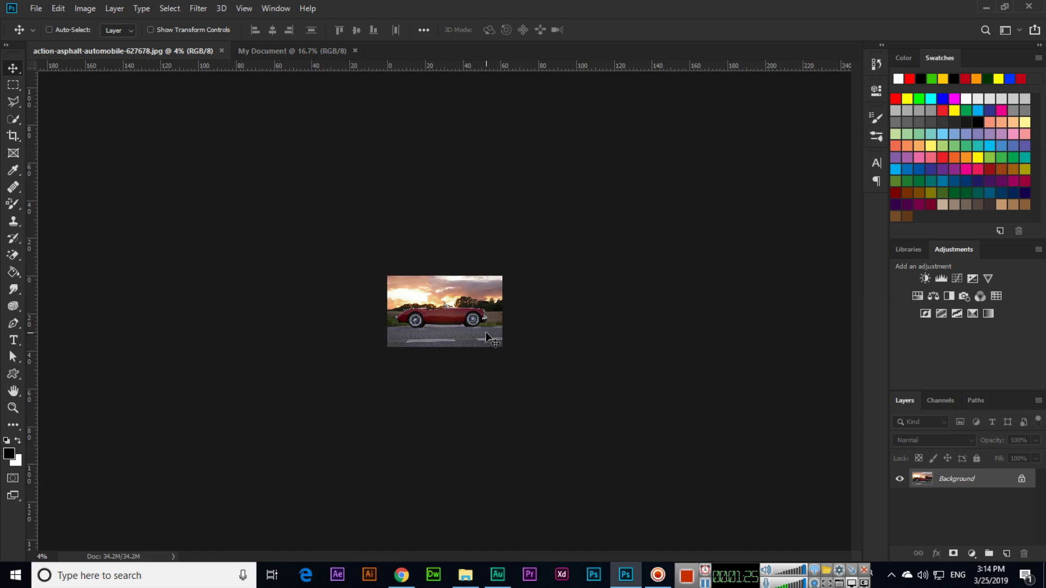
{"action": "key", "text": "ctrl"}
{"action": "key", "text": "ctrl+0"}
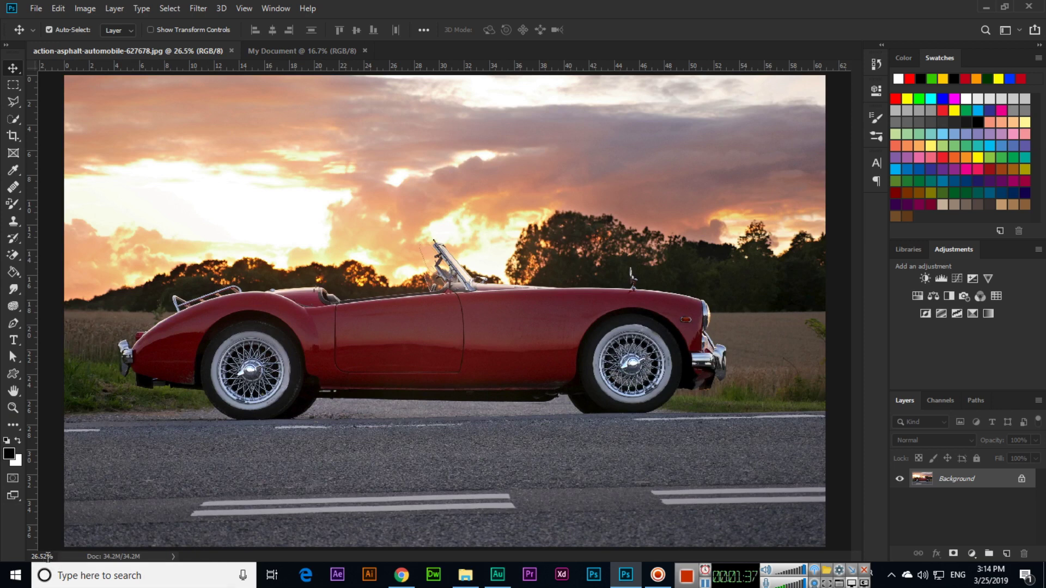
{"action": "key", "text": "ctrl"}
{"action": "key", "text": "ctrl+1"}
{"action": "key", "text": "ctrl+0"}
{"action": "key", "text": "ctrl+minus"}
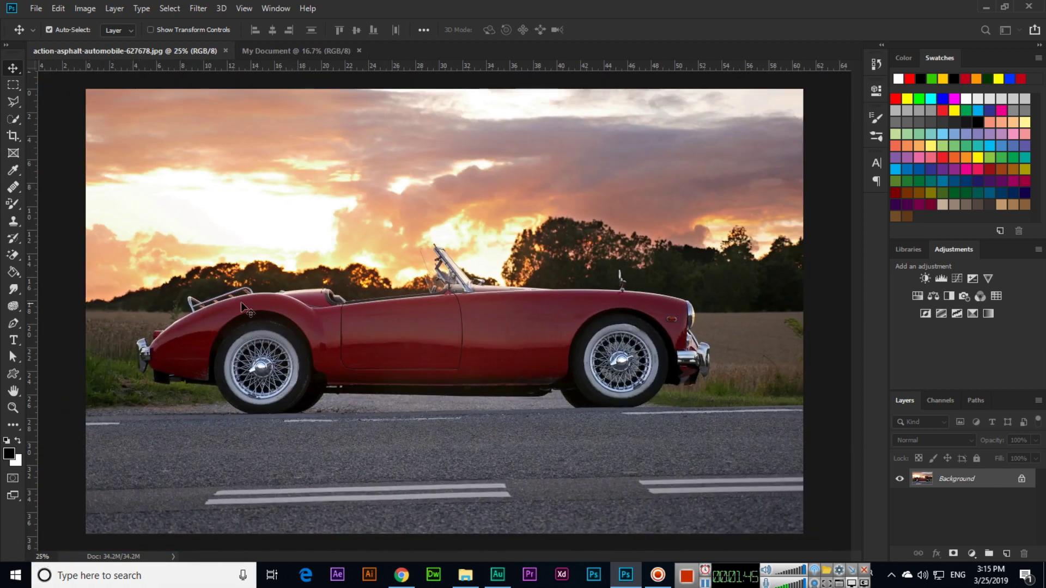
{"action": "key", "text": "ctrl+n"}
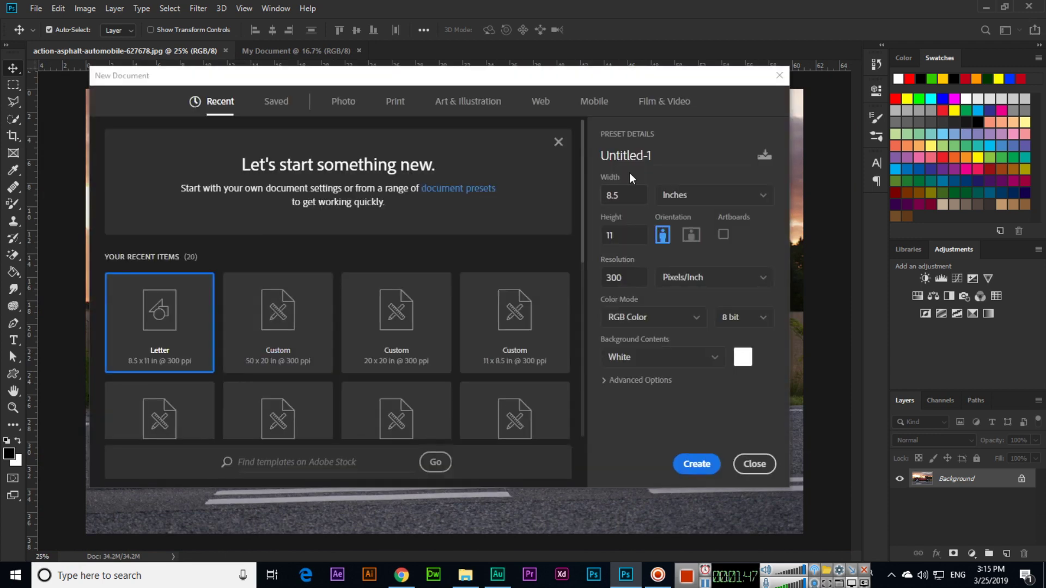
Name the new document 'Business Card', set it to 3.5 × 2 in at resolution 72, and create it.
{"action": "left_click", "coordinate": [645, 156]}
{"action": "type", "text": "Business Card"}
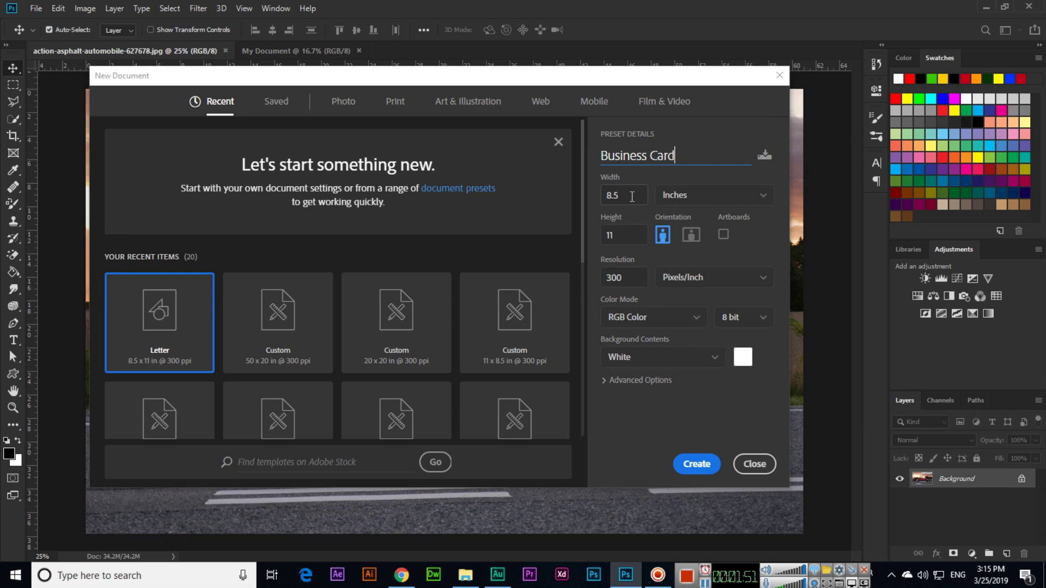
{"action": "left_click", "coordinate": [609, 196]}
{"action": "type", "text": "3.5"}
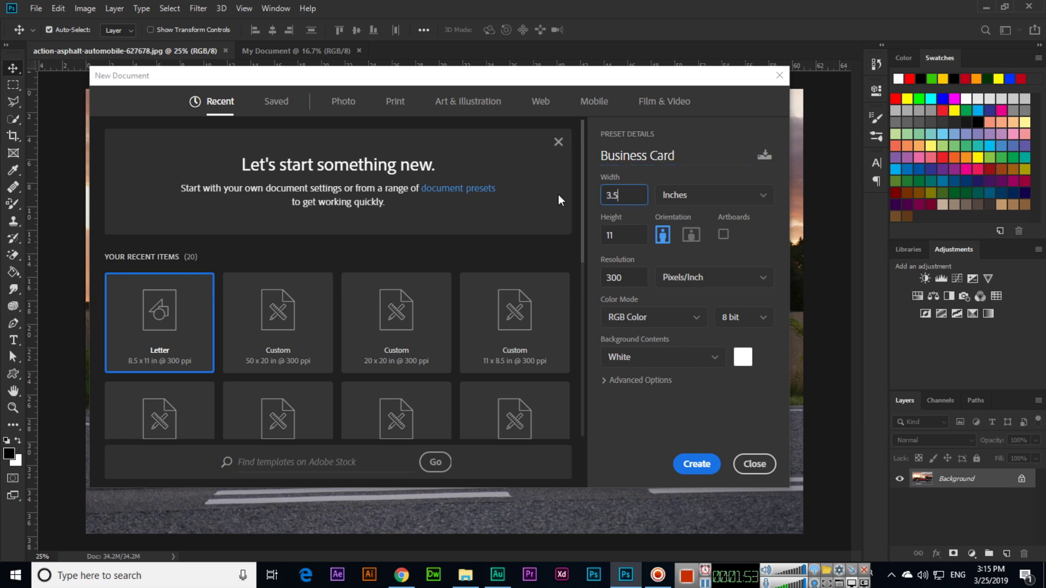
{"action": "key", "text": "Tab"}
{"action": "type", "text": "2"}
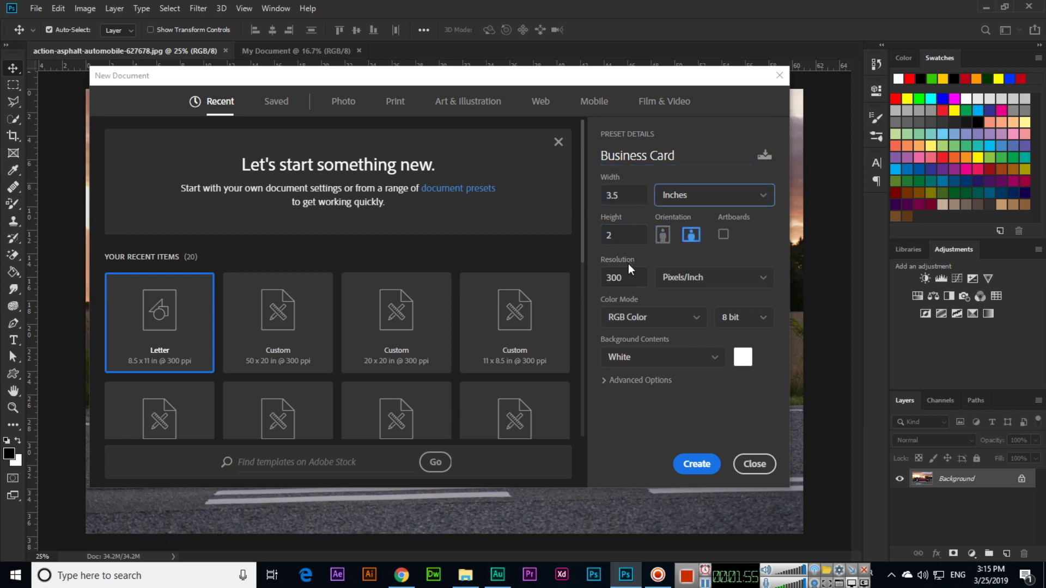
{"action": "left_click", "coordinate": [621, 276]}
{"action": "type", "text": "72"}
{"action": "key", "text": "Return"}
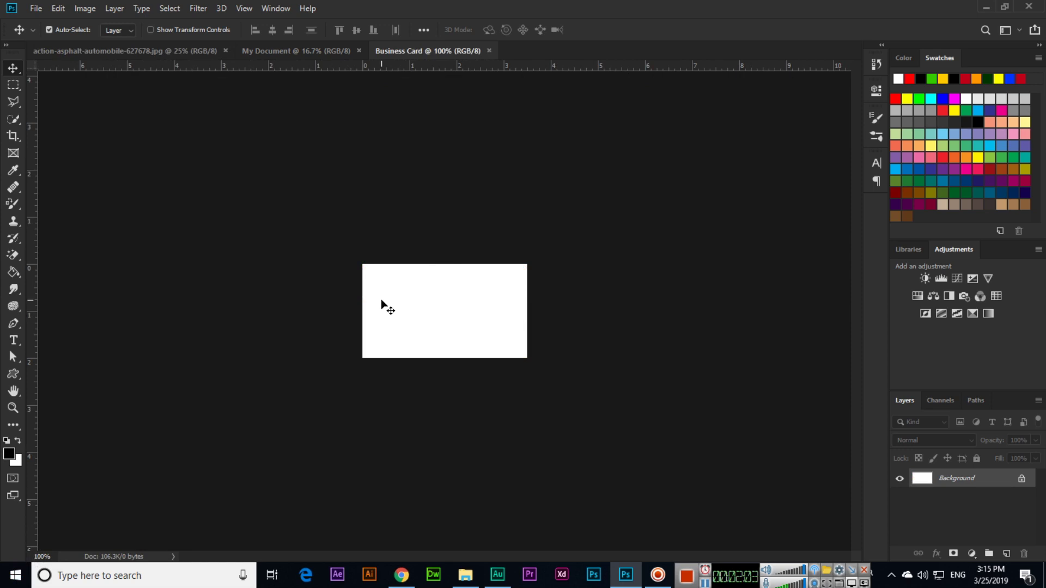
Fit the Business Card canvas to the window with Ctrl+0, then return to the car photo.
{"action": "key", "text": "ctrl"}
{"action": "key", "text": "ctrl+0"}
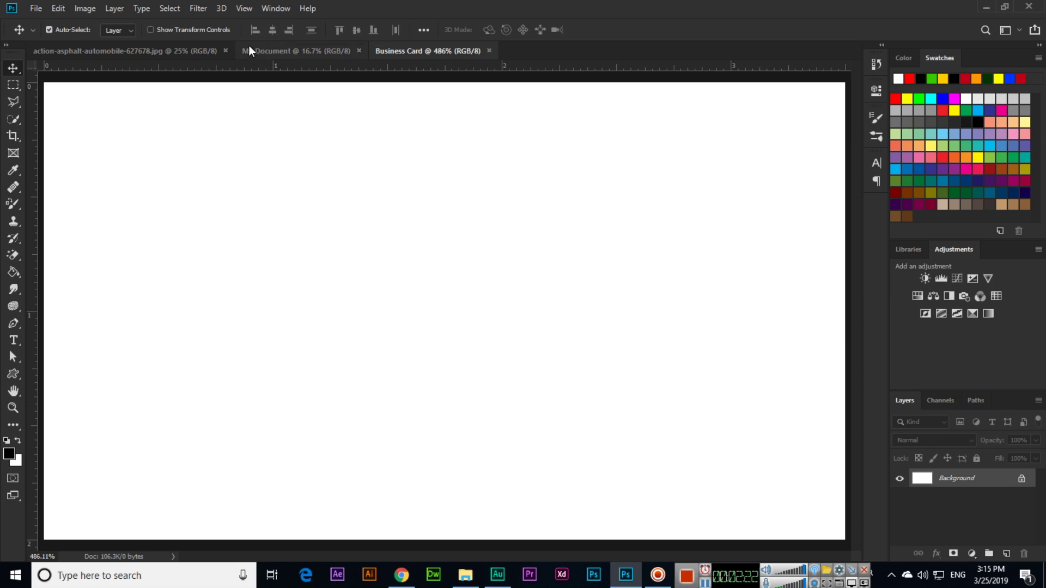
{"action": "left_click", "coordinate": [185, 49]}
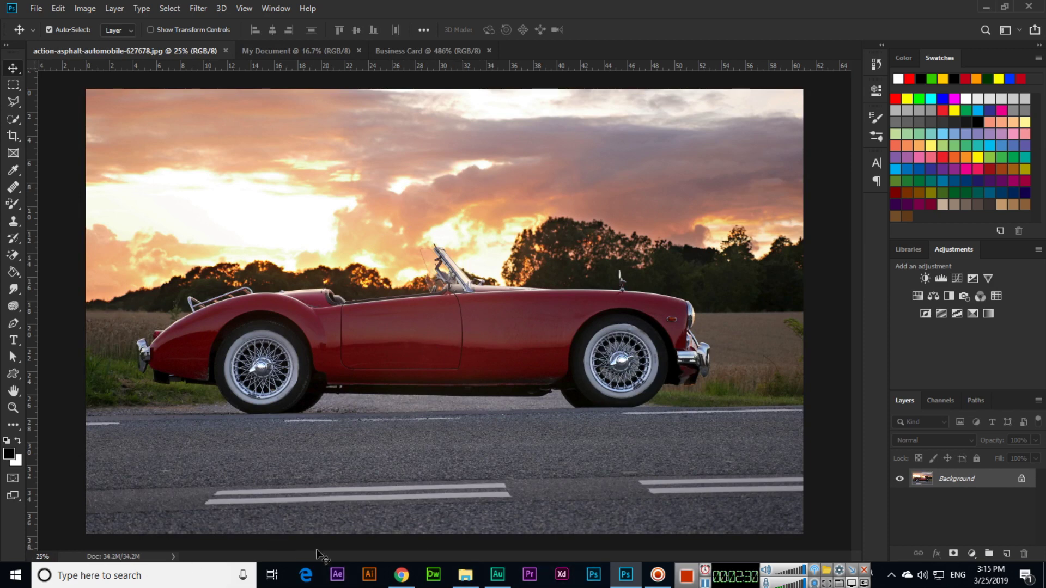
{"action": "key", "text": "f"}
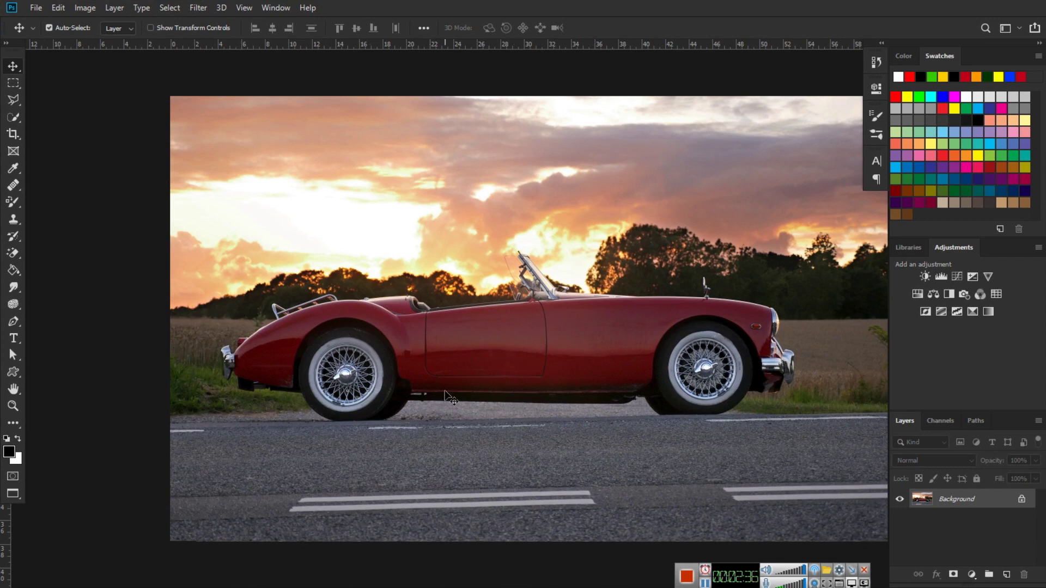
{"action": "key", "text": "f"}
{"action": "key", "text": "f"}
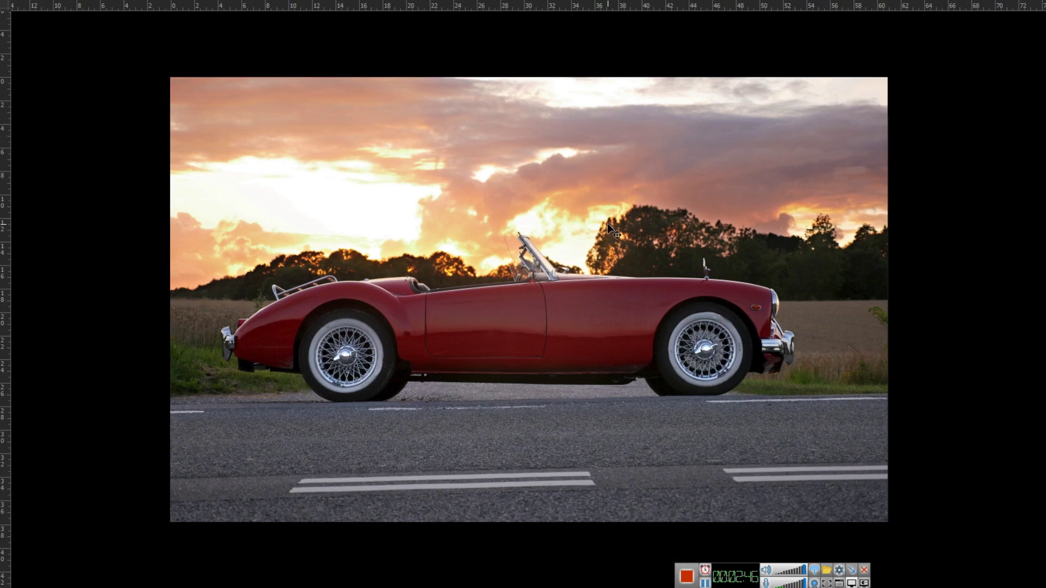
{"action": "key", "text": "f"}
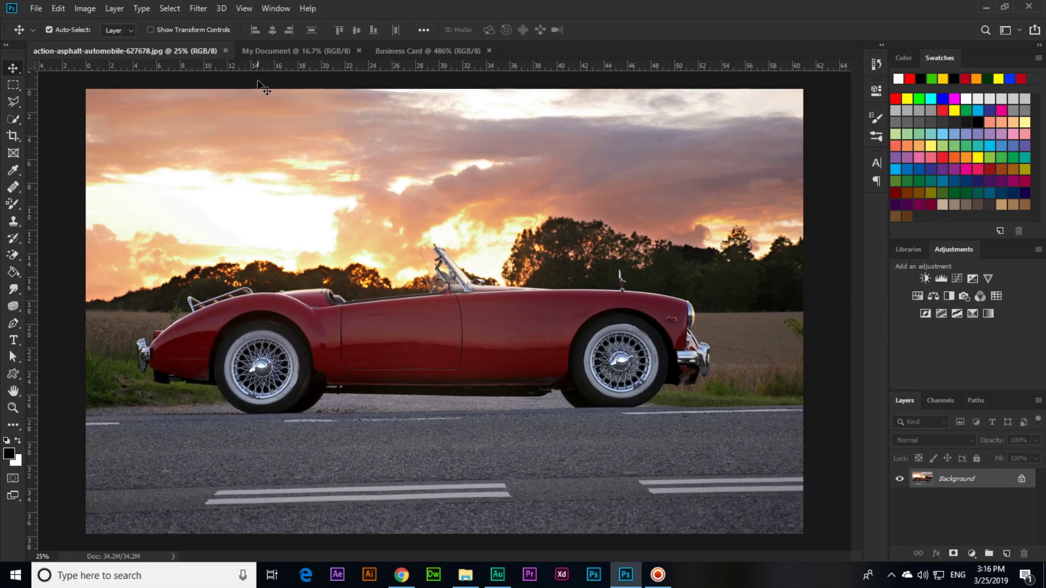
Show the Screen Mode submenu under the View menu.
{"action": "left_click", "coordinate": [245, 9]}
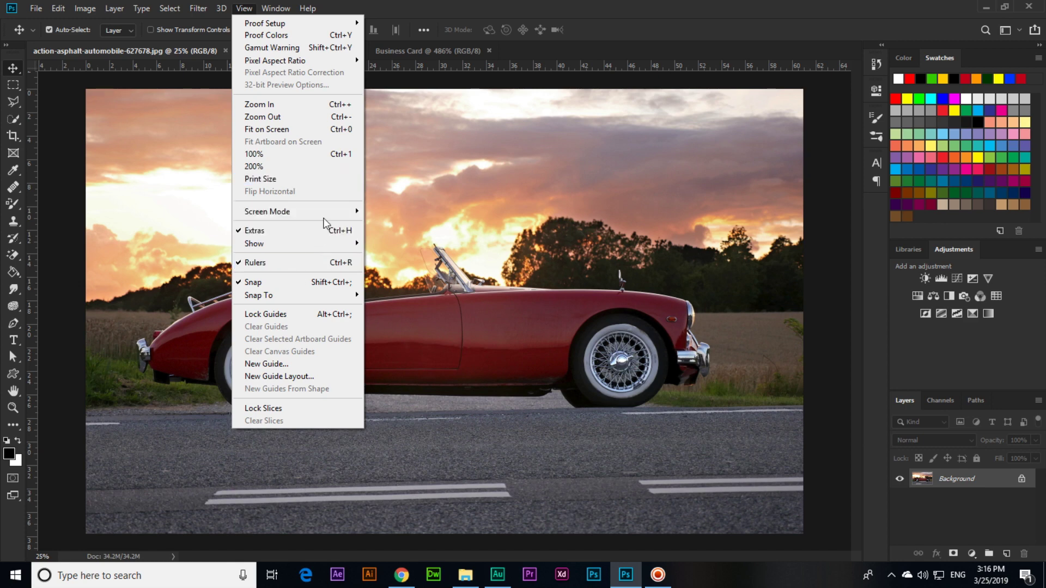
{"action": "mouse_move", "coordinate": [312, 213]}
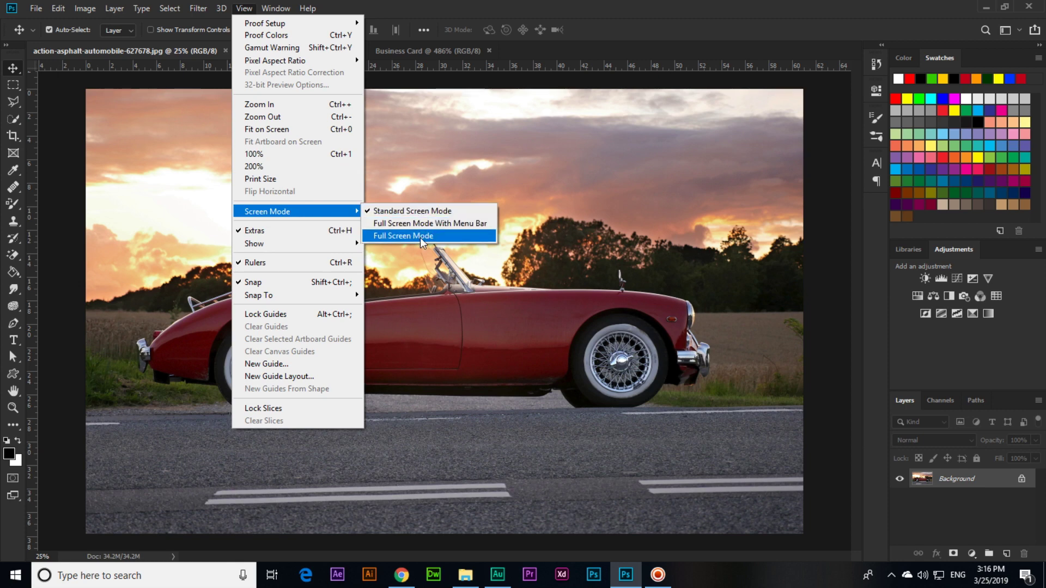
Try Full Screen Mode With Menu Bar and then Full Screen Mode on the car photo.
{"action": "left_click", "coordinate": [436, 9]}
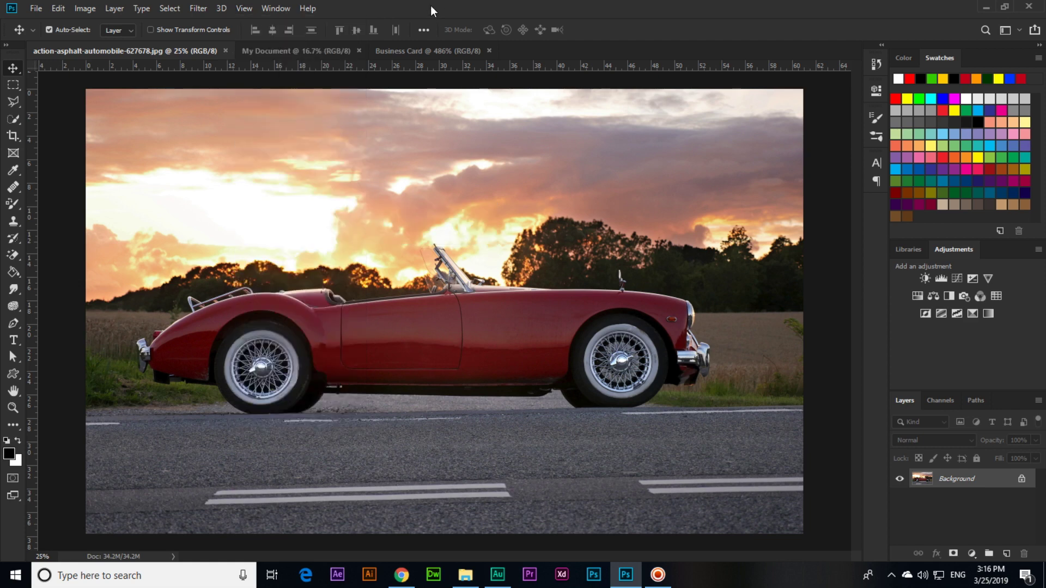
{"action": "left_click", "coordinate": [17, 496]}
{"action": "right_click", "coordinate": [18, 498]}
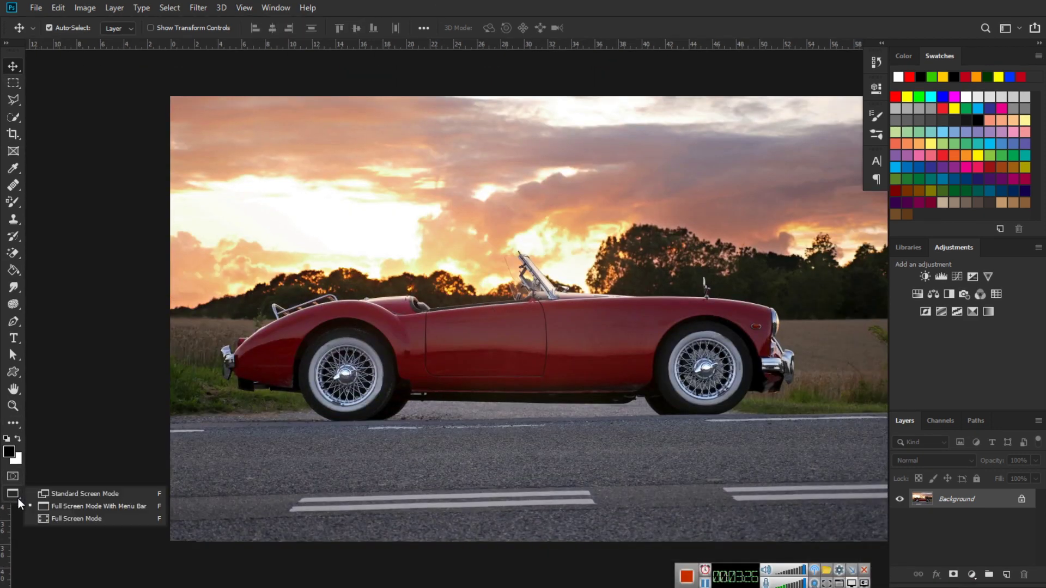
{"action": "left_click", "coordinate": [91, 516]}
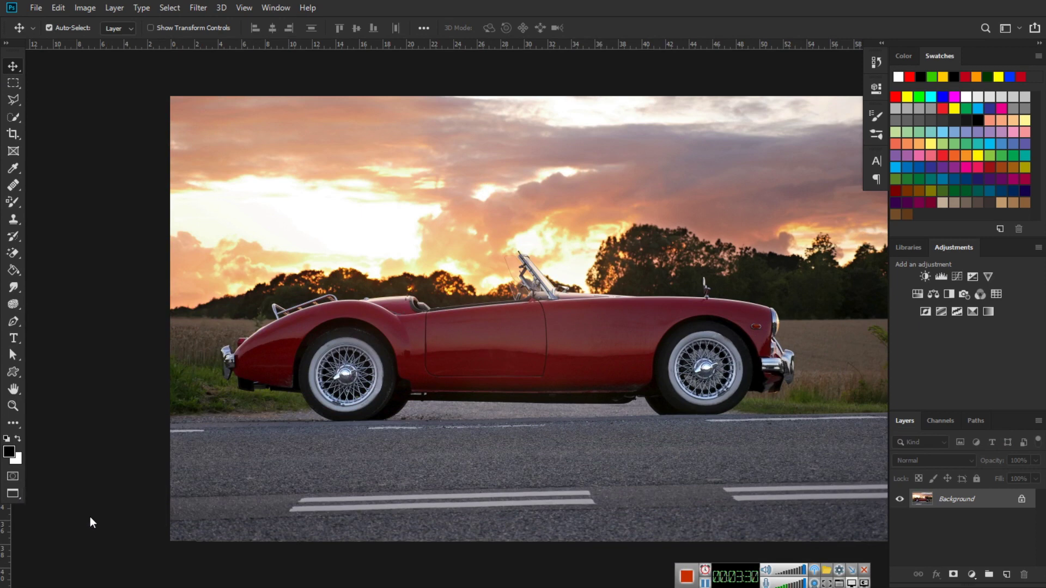
{"action": "left_click", "coordinate": [529, 248]}
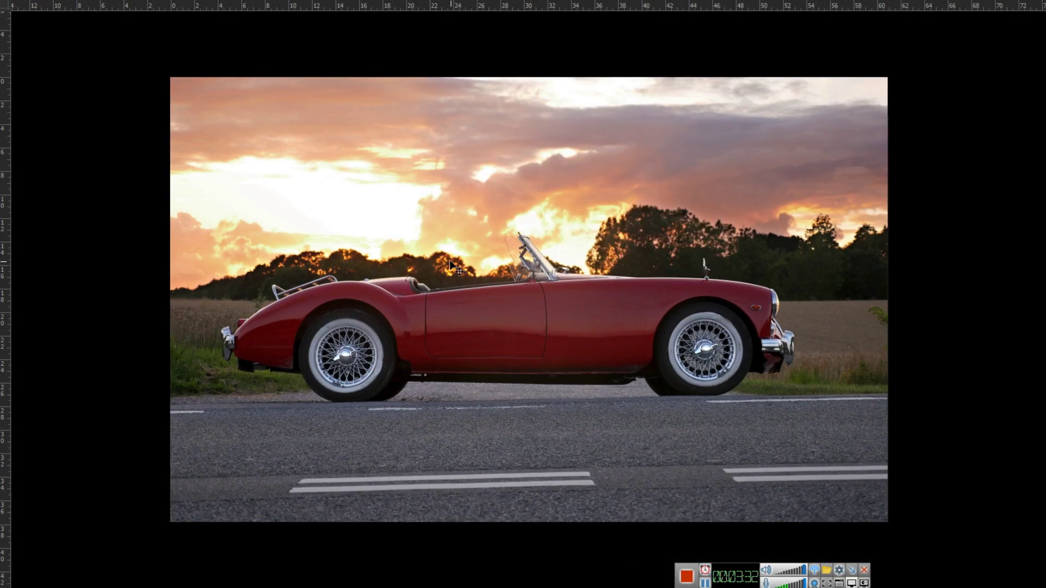
Return the car photo to Standard Screen Mode with F and zoom back to 25%.
{"action": "key", "text": "ctrl+0"}
{"action": "key", "text": "f"}
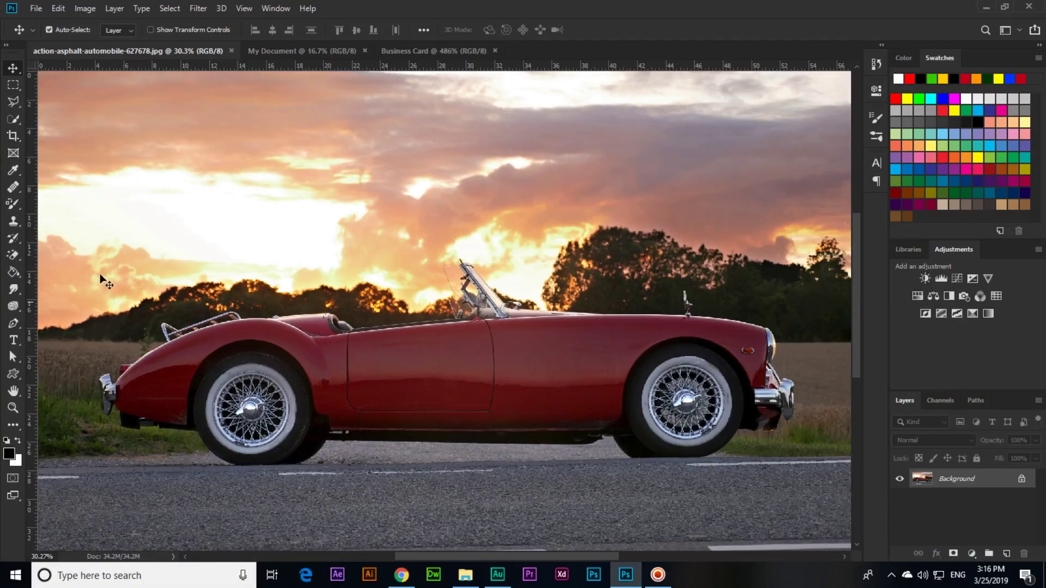
{"action": "key", "text": "ctrl+minus"}
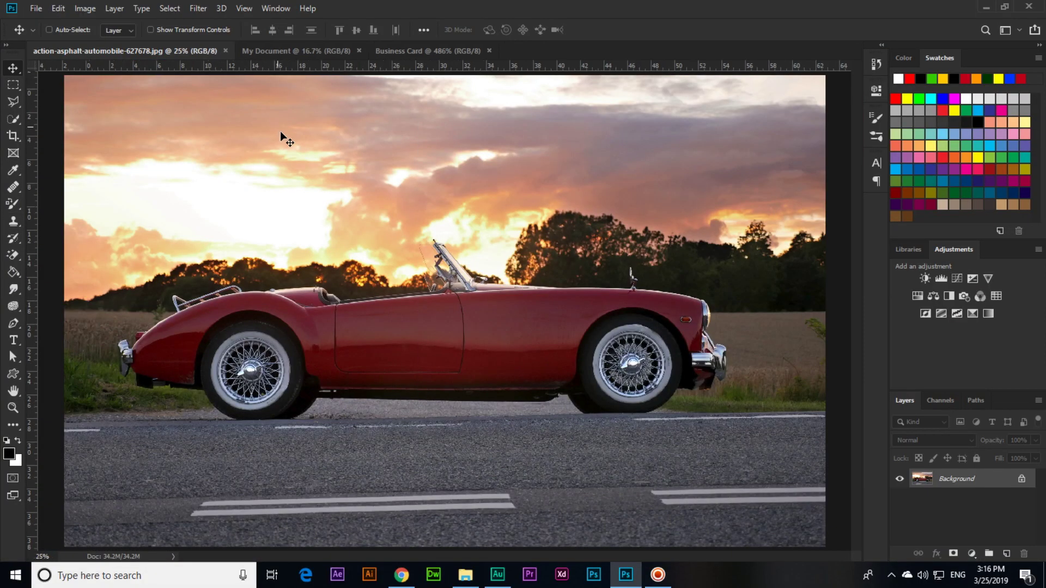
{"action": "left_click", "coordinate": [245, 9]}
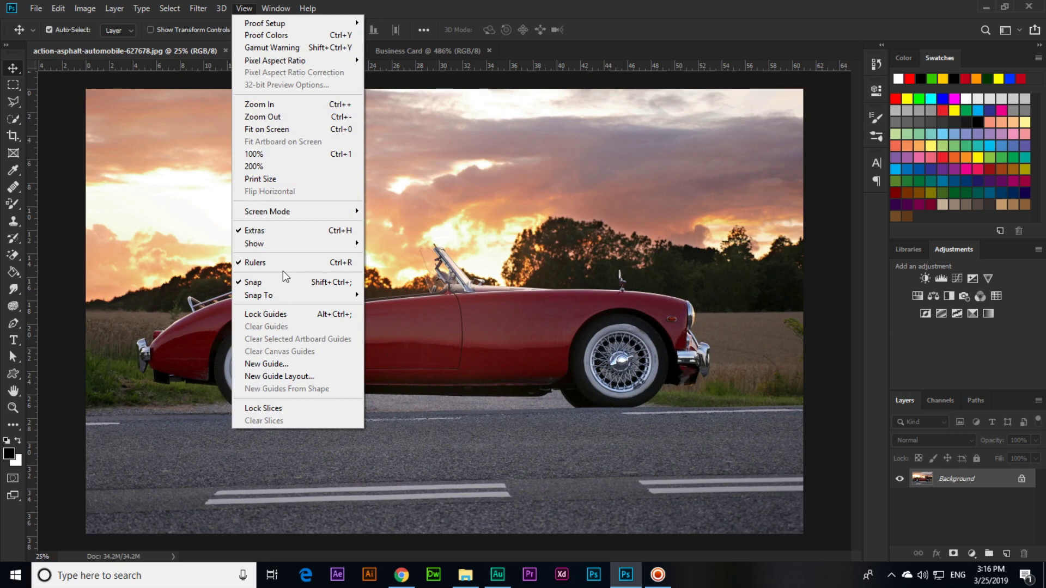
{"action": "left_click", "coordinate": [590, 1]}
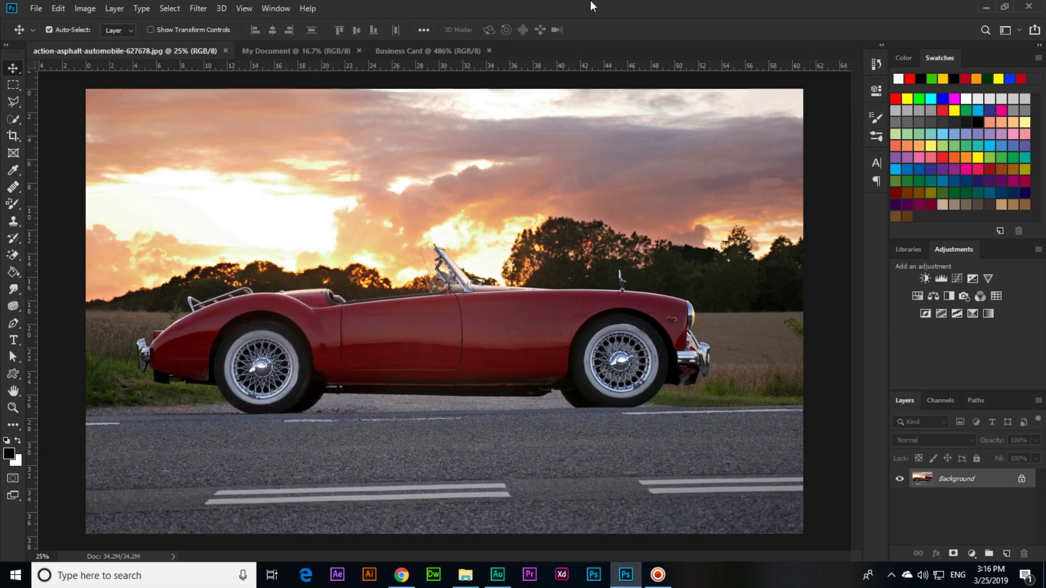